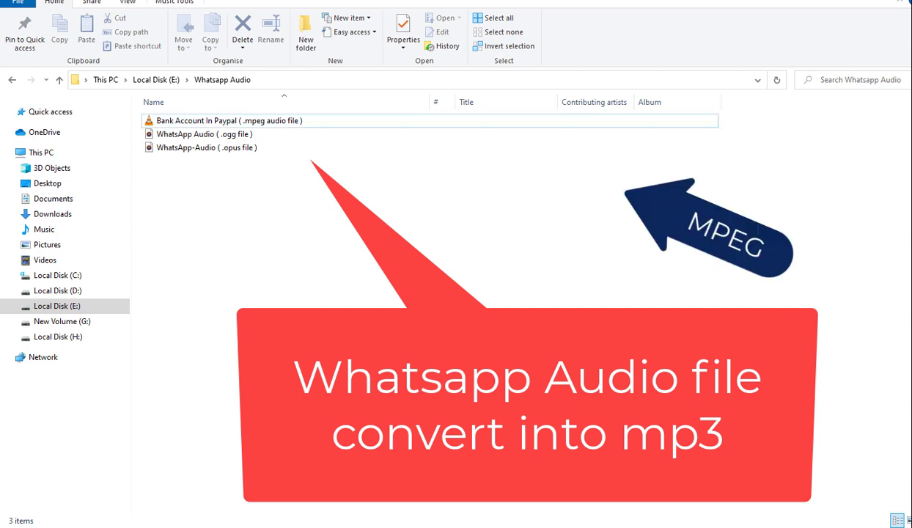
Check each WhatsApp audio file's Properties, noting the MPEG and OGG file types.
{"action": "left_click", "coordinate": [159, 122]}
{"action": "key", "text": "alt+Return"}
{"action": "left_click_drag", "start_coordinate": [306, 205], "coordinate": [352, 206]}
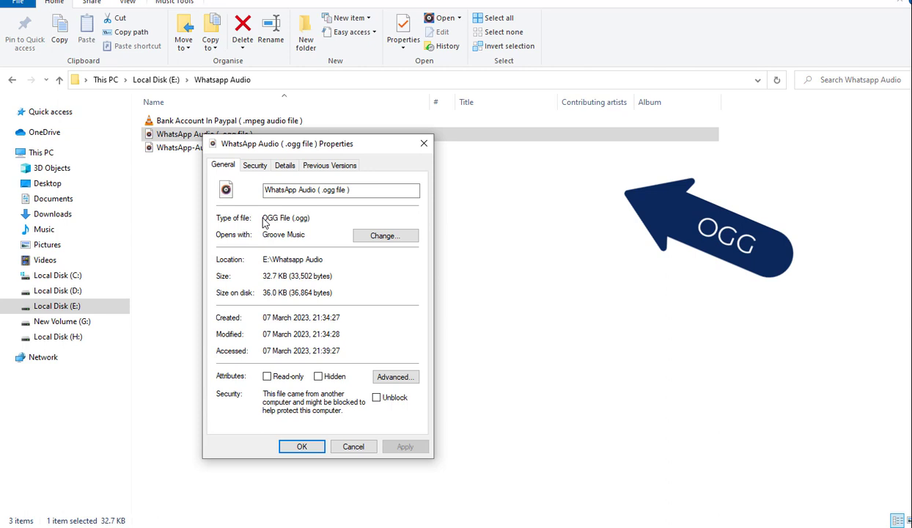
{"action": "left_click_drag", "start_coordinate": [292, 217], "coordinate": [261, 217]}
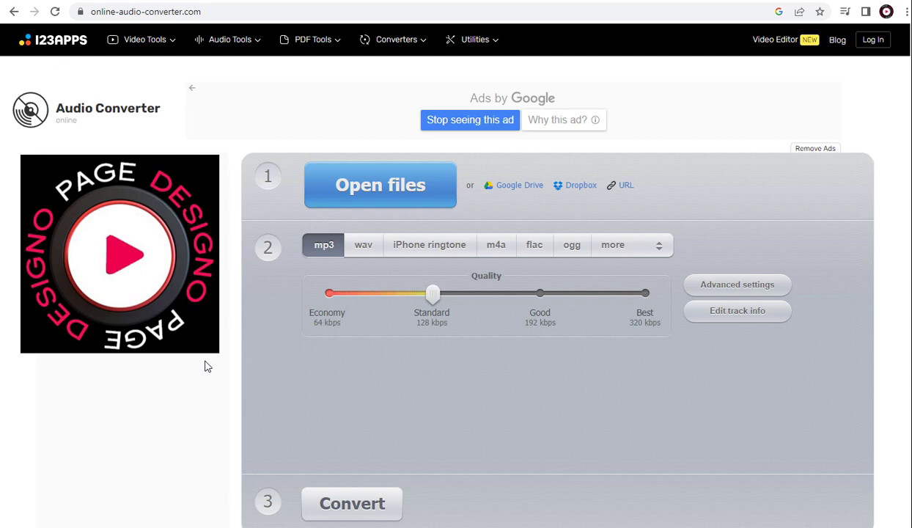
Set mp3 quality to Good, then try the Google Drive import and close it.
{"action": "left_click", "coordinate": [540, 293]}
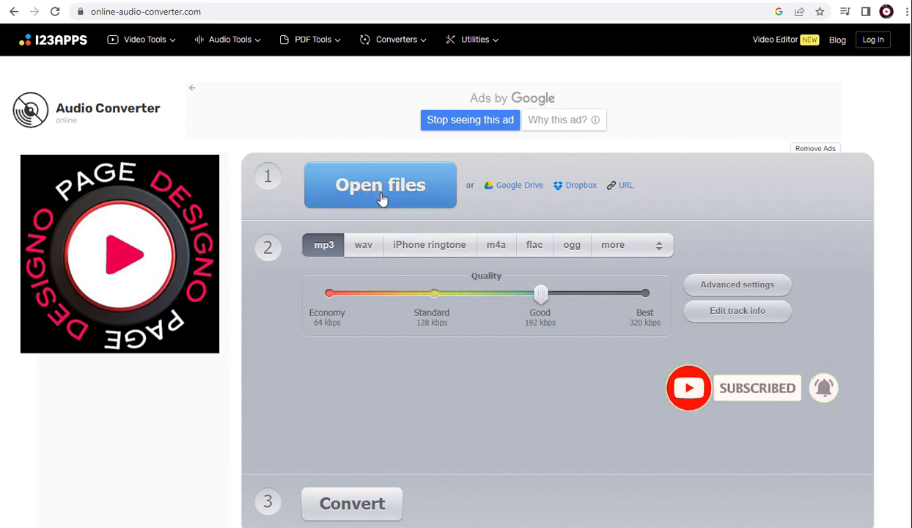
{"action": "left_click", "coordinate": [515, 186]}
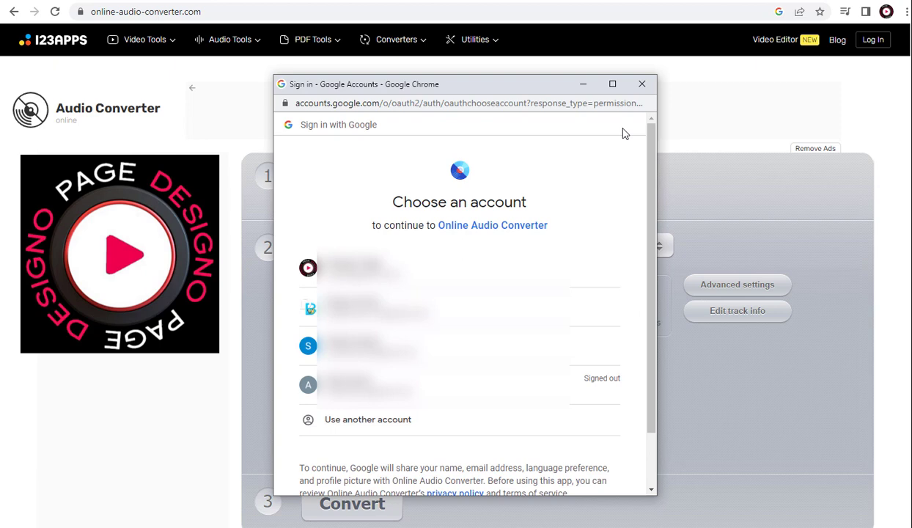
{"action": "left_click", "coordinate": [641, 84]}
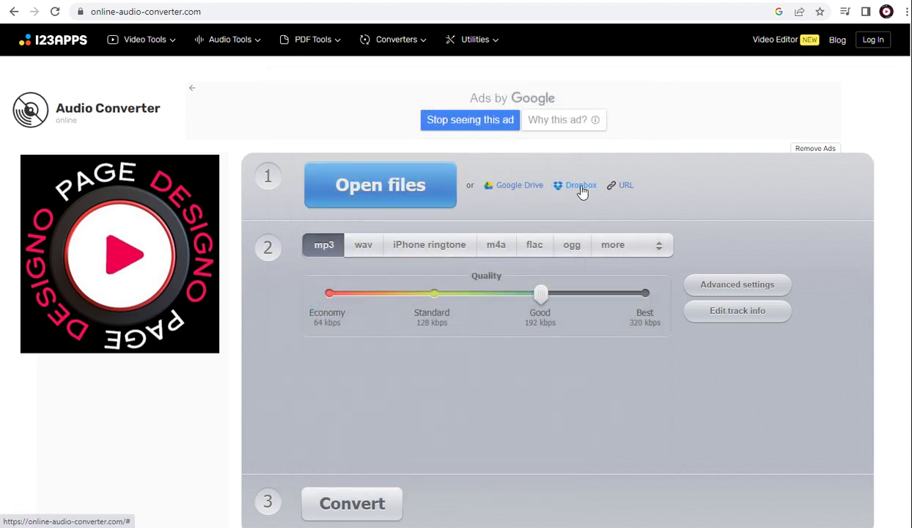
Try the Dropbox and URL import options, closing the Dropbox sign-in.
{"action": "left_click", "coordinate": [581, 188]}
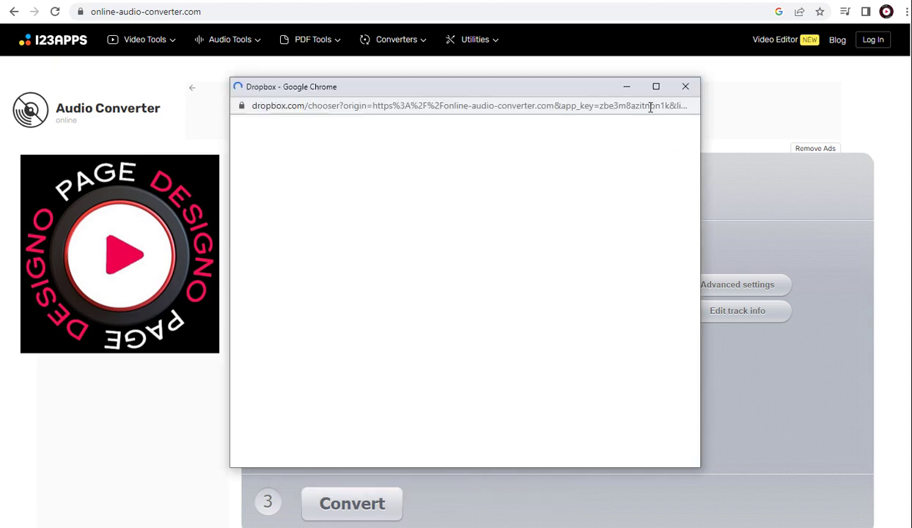
{"action": "left_click", "coordinate": [686, 88]}
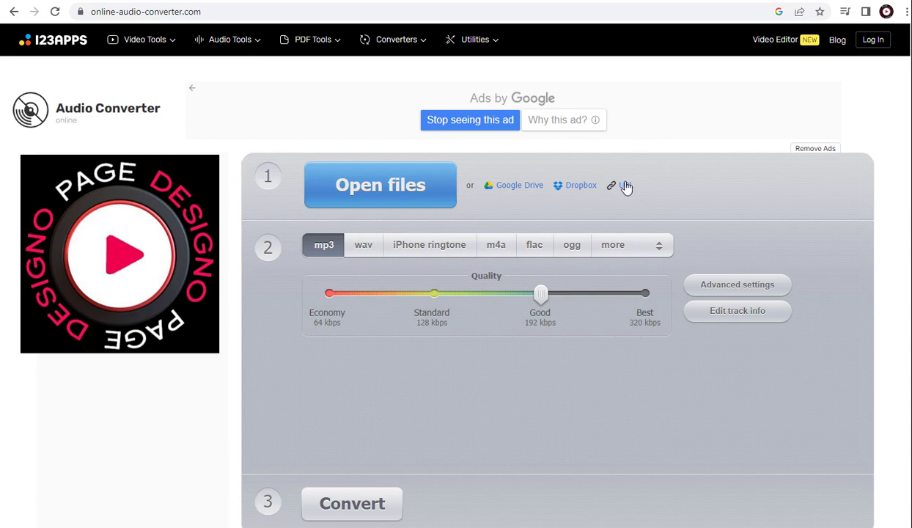
{"action": "left_click", "coordinate": [627, 188]}
{"action": "left_click", "coordinate": [393, 87]}
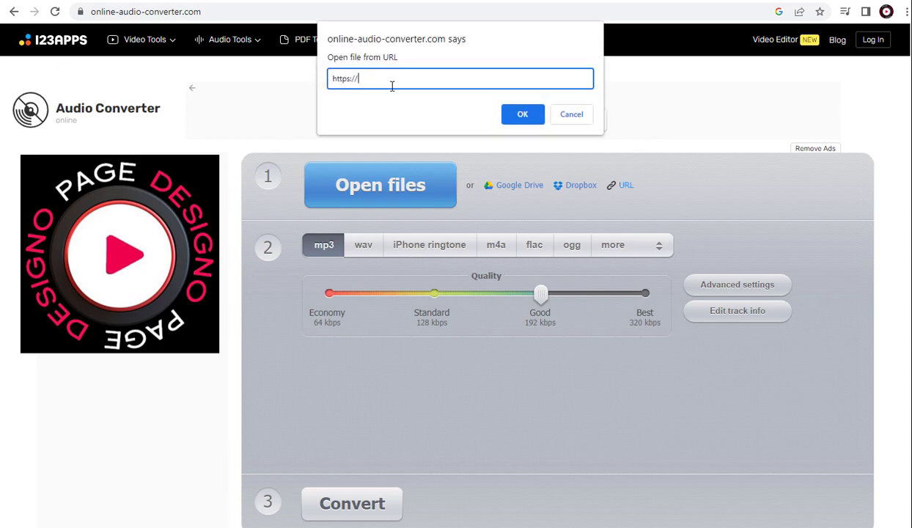
Dismiss the URL dialog and return the quality slider from Standard to Good.
{"action": "left_click", "coordinate": [578, 119]}
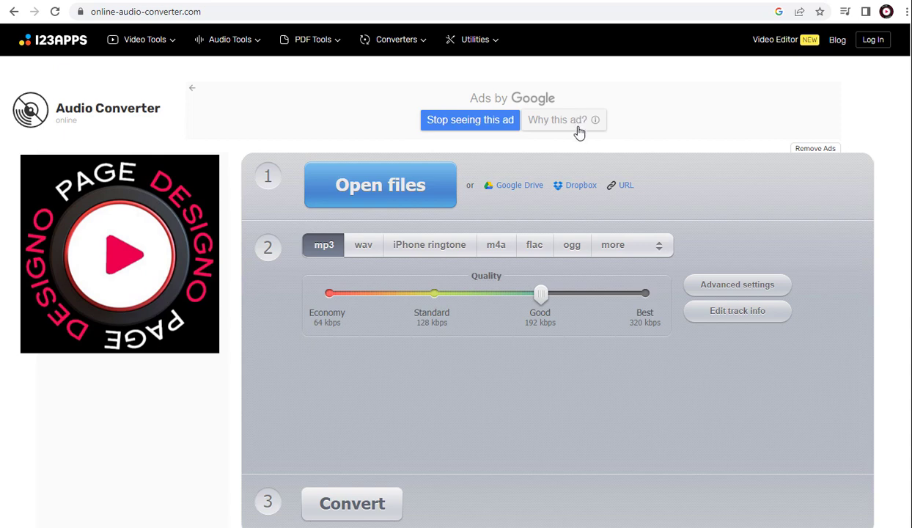
{"action": "left_click", "coordinate": [433, 293]}
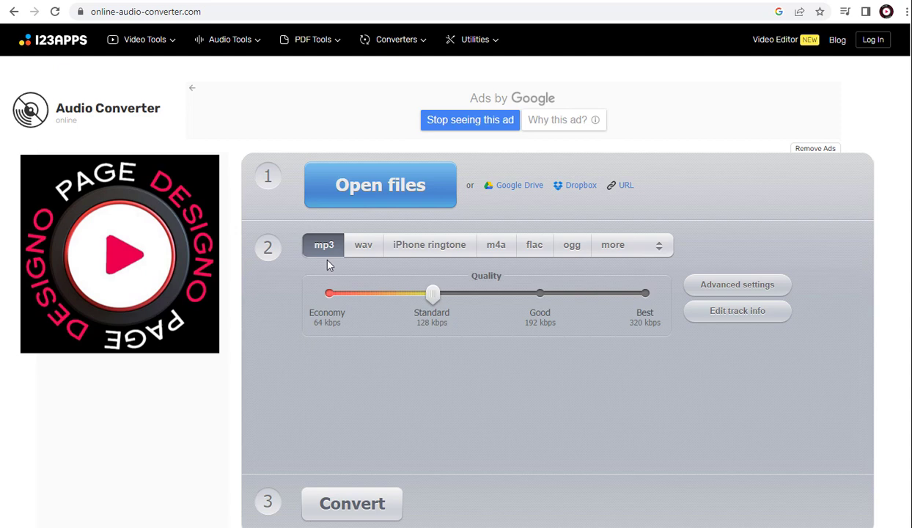
{"action": "key", "text": "Right"}
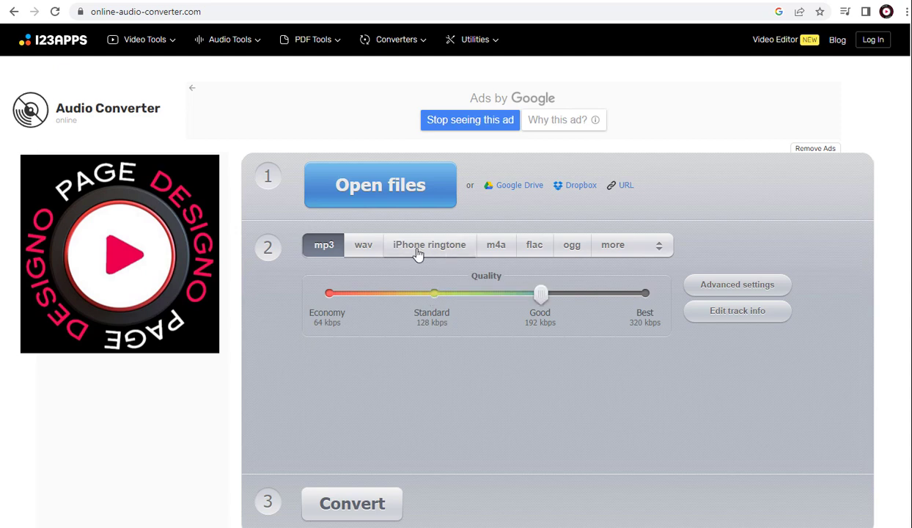
Load the Bank Account In Paypal audio file from the computer.
{"action": "left_click", "coordinate": [379, 200]}
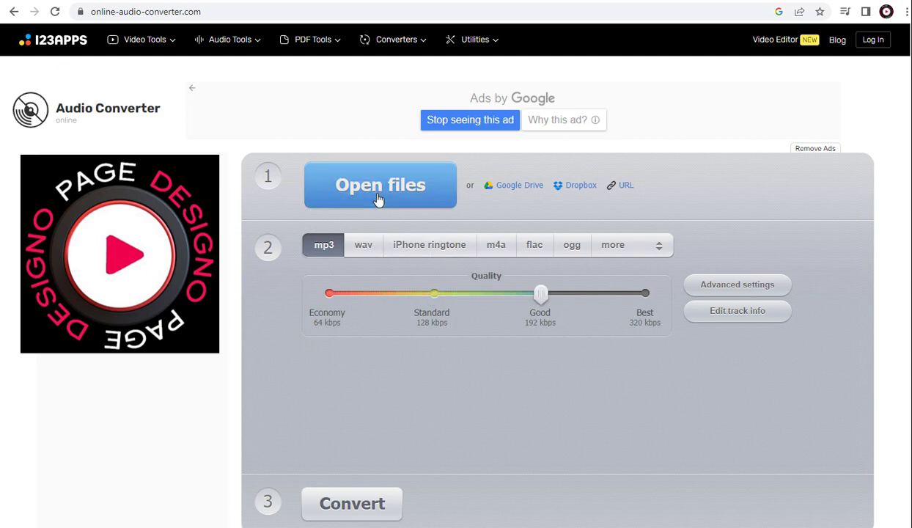
{"action": "left_click", "coordinate": [205, 71]}
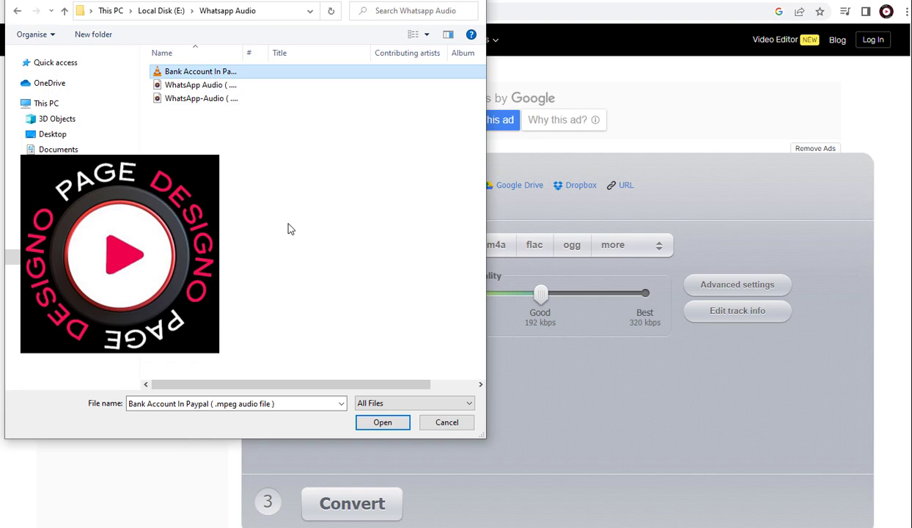
{"action": "left_click", "coordinate": [383, 422]}
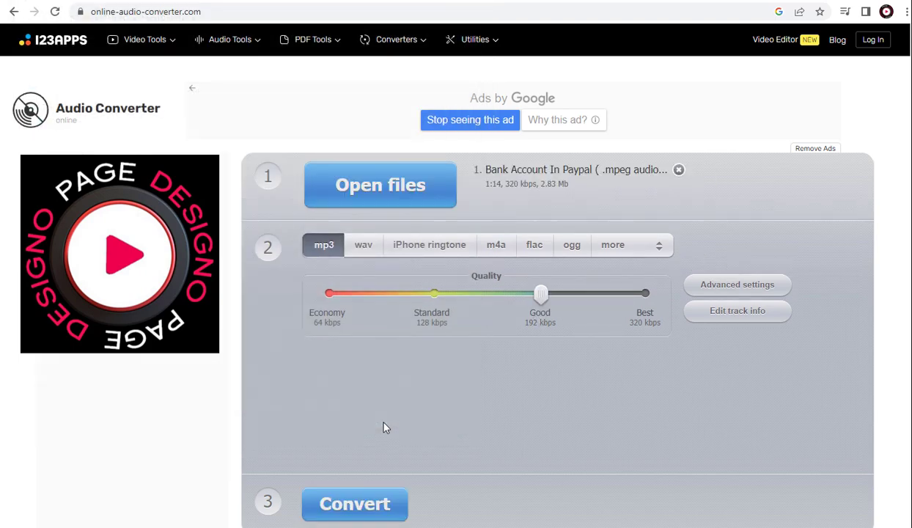
Add all three WhatsApp audio files and convert them to mp3.
{"action": "left_click", "coordinate": [407, 189]}
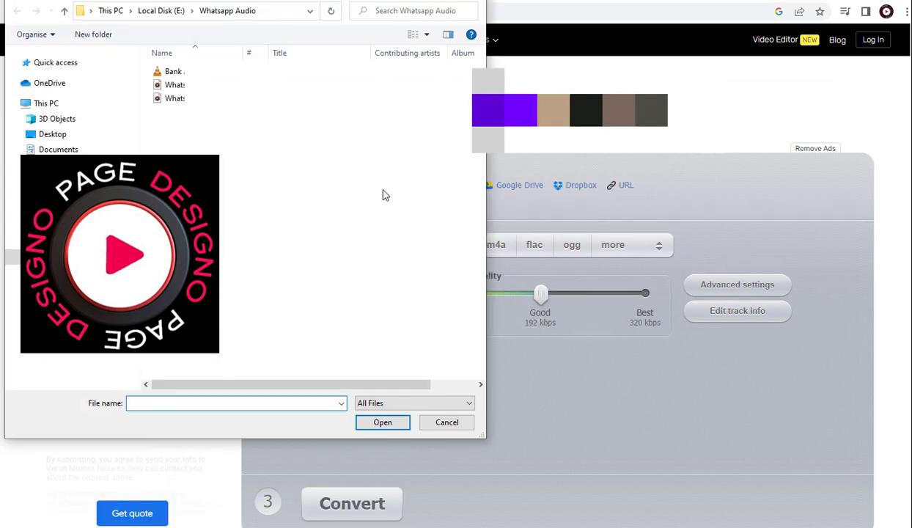
{"action": "left_click_drag", "start_coordinate": [209, 151], "coordinate": [195, 67]}
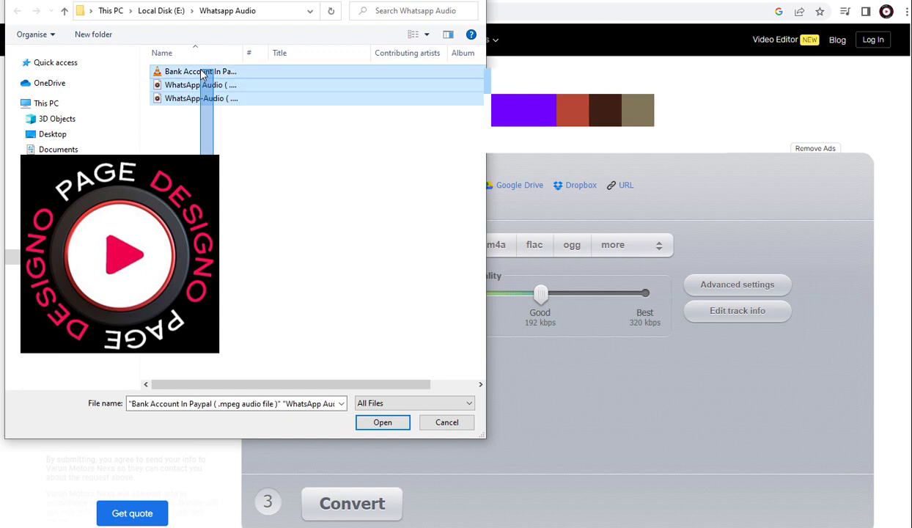
{"action": "left_click", "coordinate": [381, 424]}
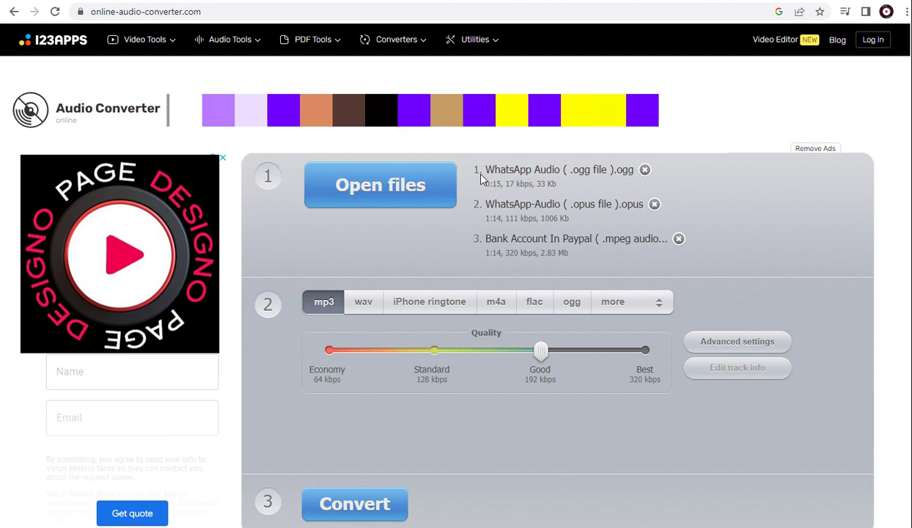
{"action": "left_click", "coordinate": [361, 503]}
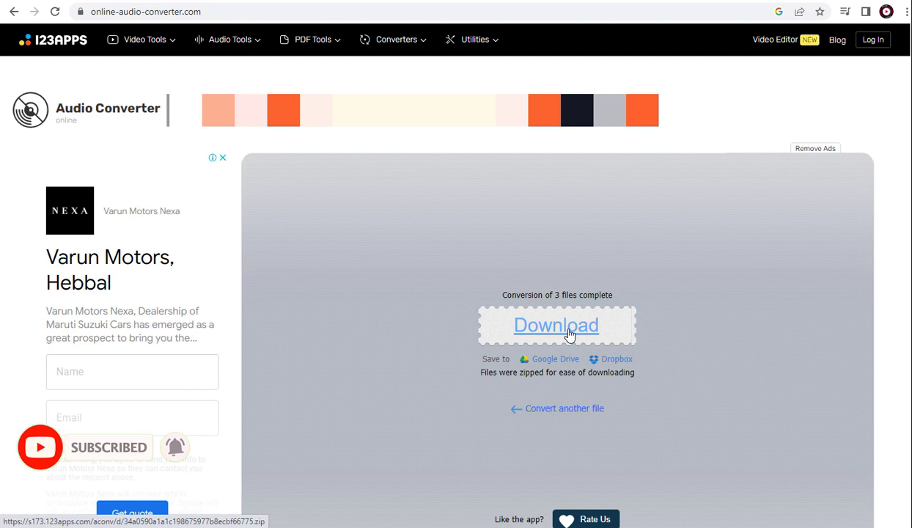
Download the MP3 zip, use Extract Here in Downloads, and open the extracted folder.
{"action": "left_click", "coordinate": [570, 335]}
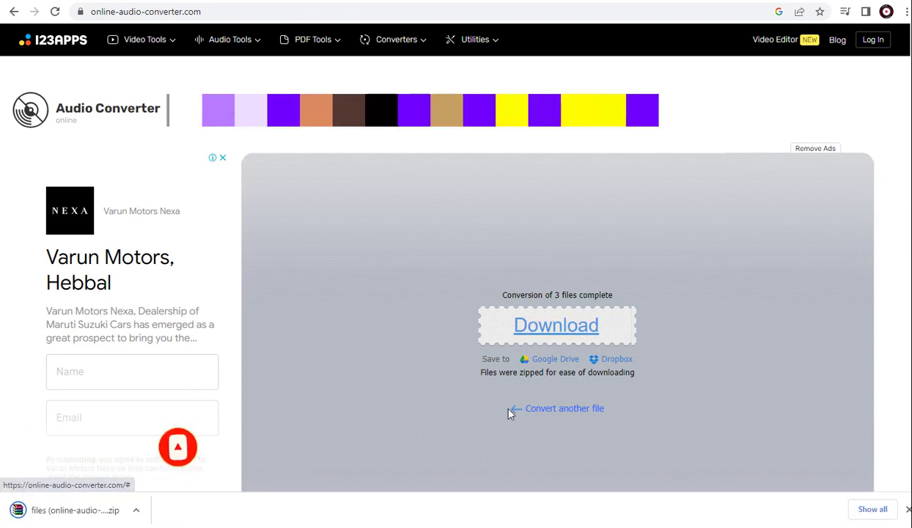
{"action": "left_click", "coordinate": [93, 522]}
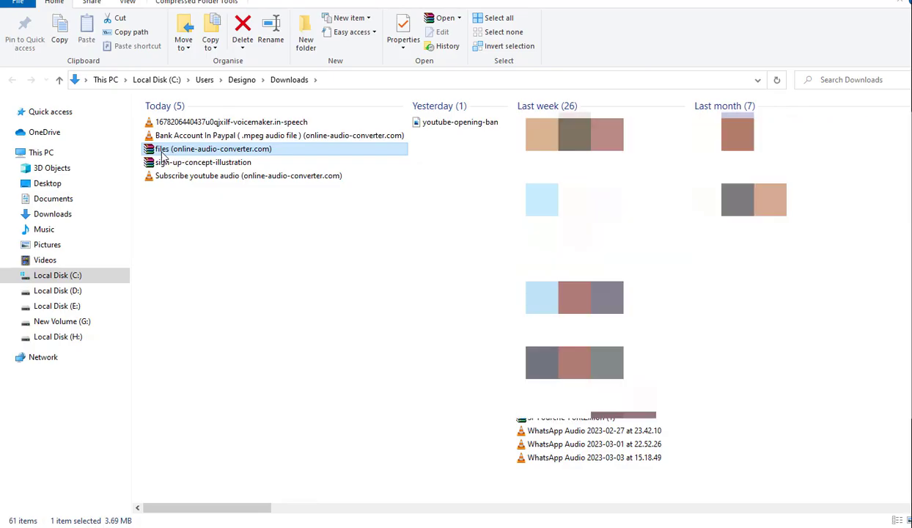
{"action": "right_click", "coordinate": [163, 154]}
{"action": "left_click", "coordinate": [167, 179]}
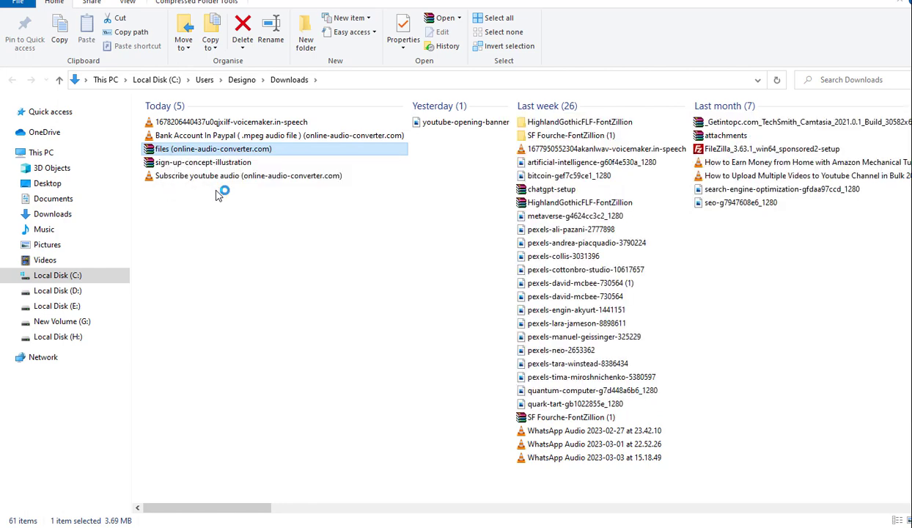
{"action": "left_click", "coordinate": [484, 383]}
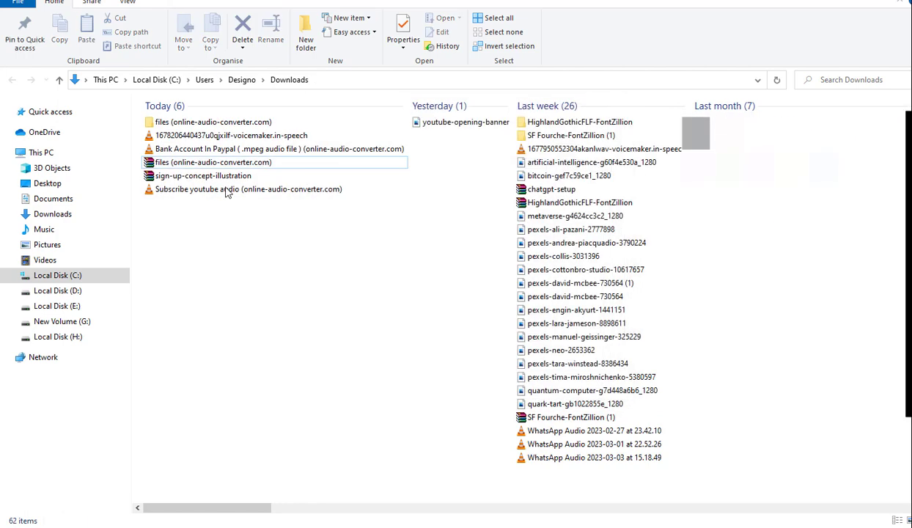
{"action": "double_click", "coordinate": [206, 123]}
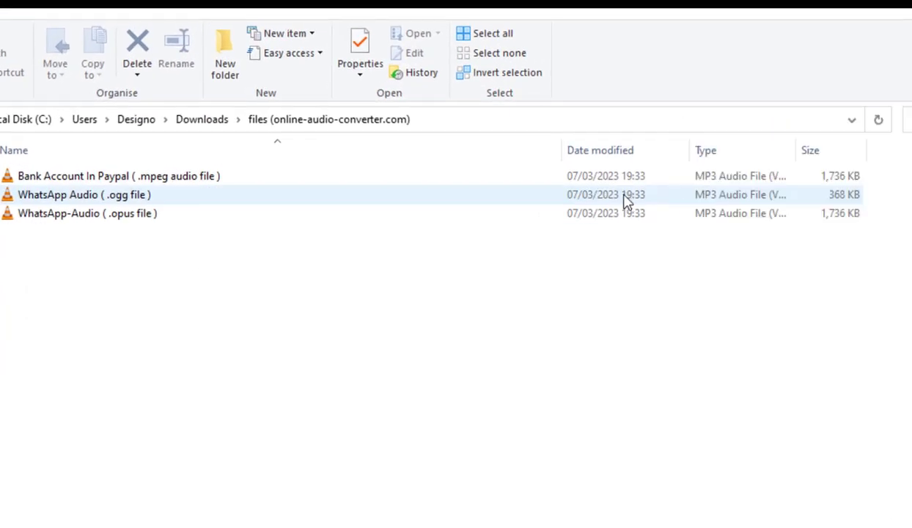